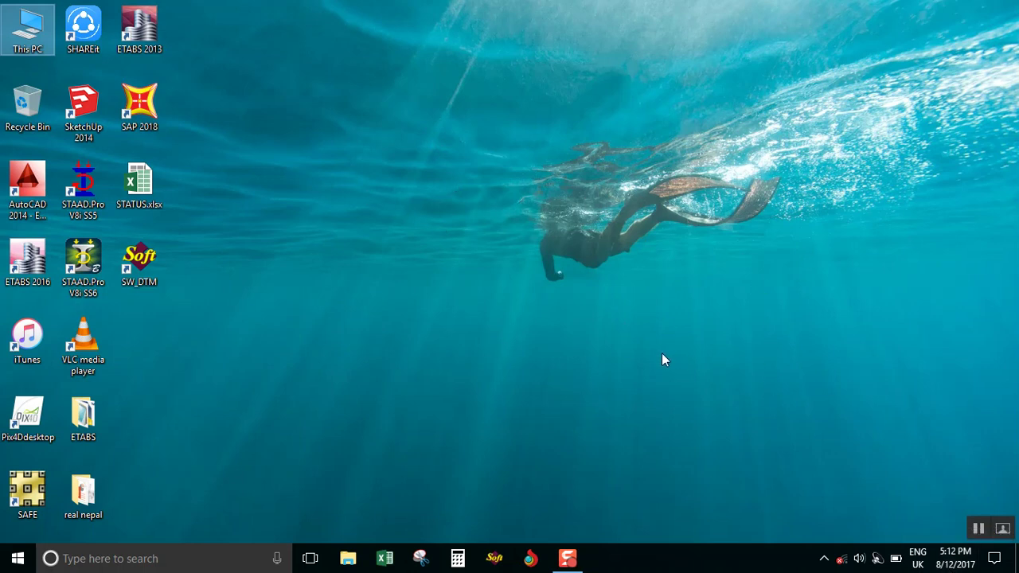
Open the DATE CHANGE folder inside BACKUP on Local Disk (D:) and tile its window beside the desktop.
click(448, 253)
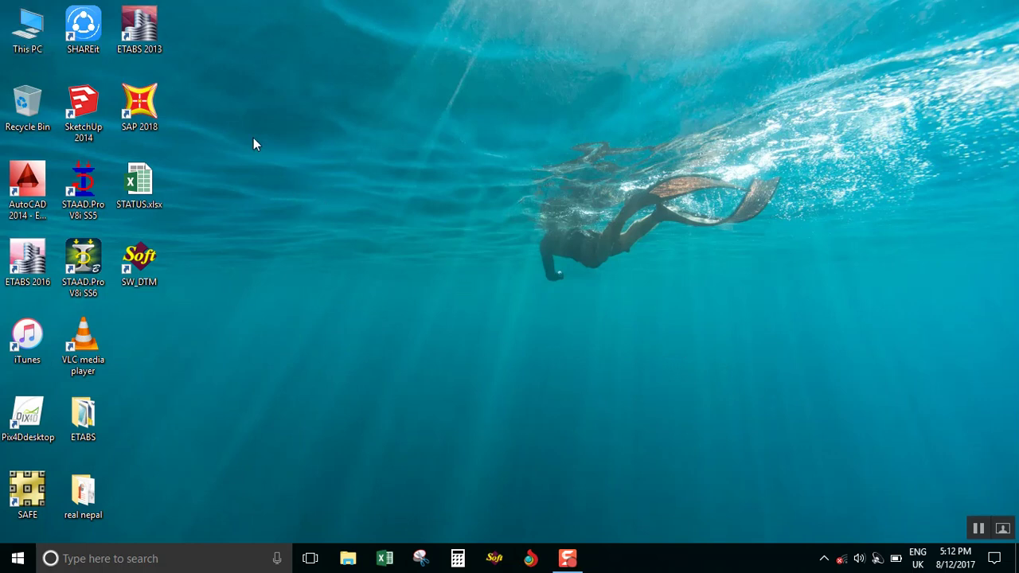
double_click(36, 38)
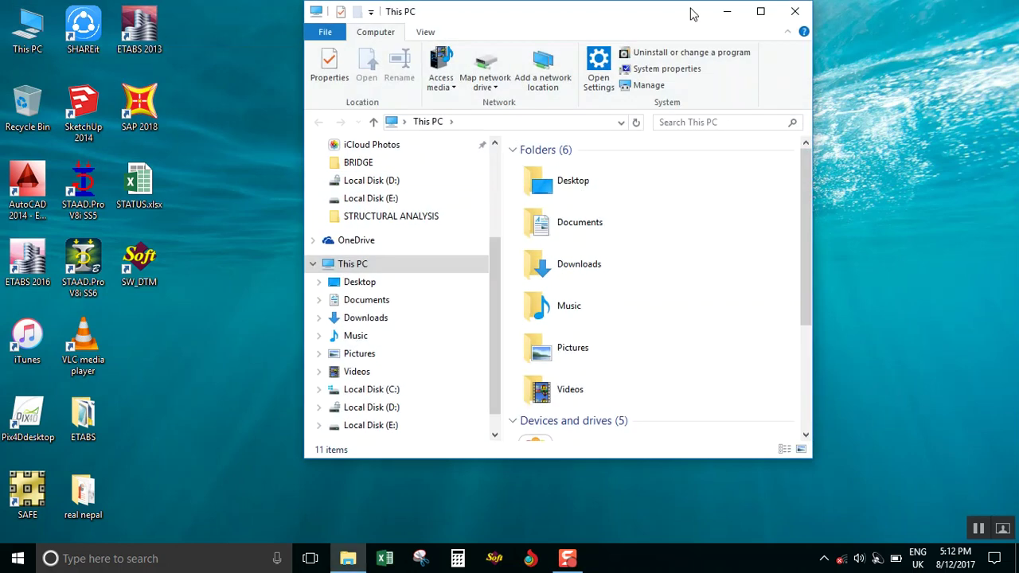
click(761, 11)
double_click(860, 286)
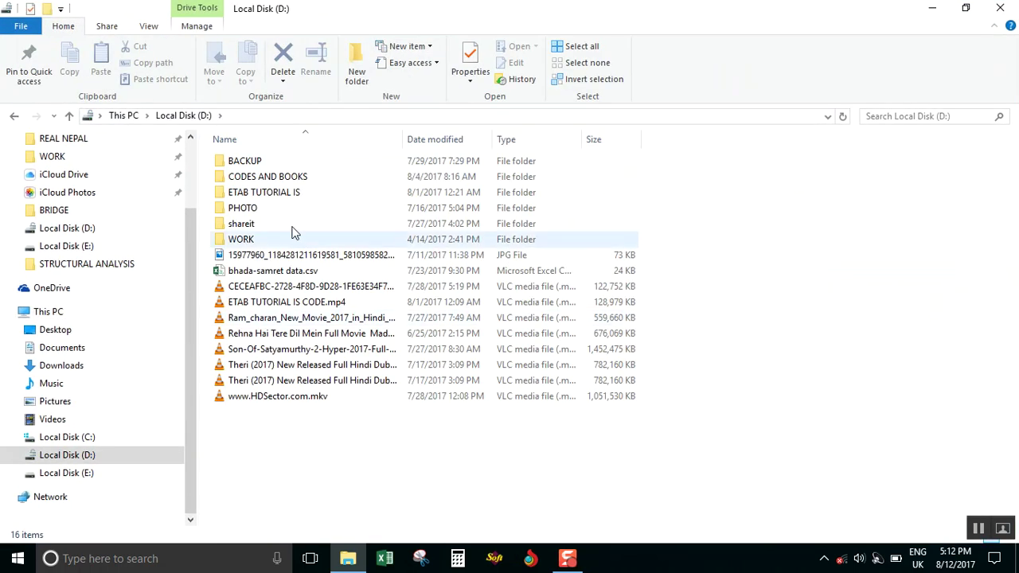
double_click(281, 164)
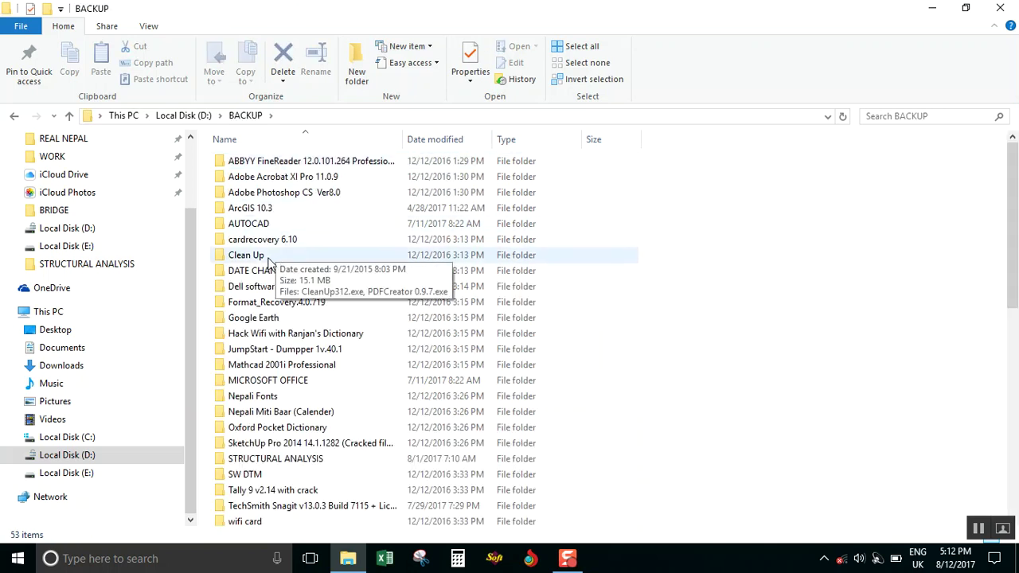
double_click(269, 273)
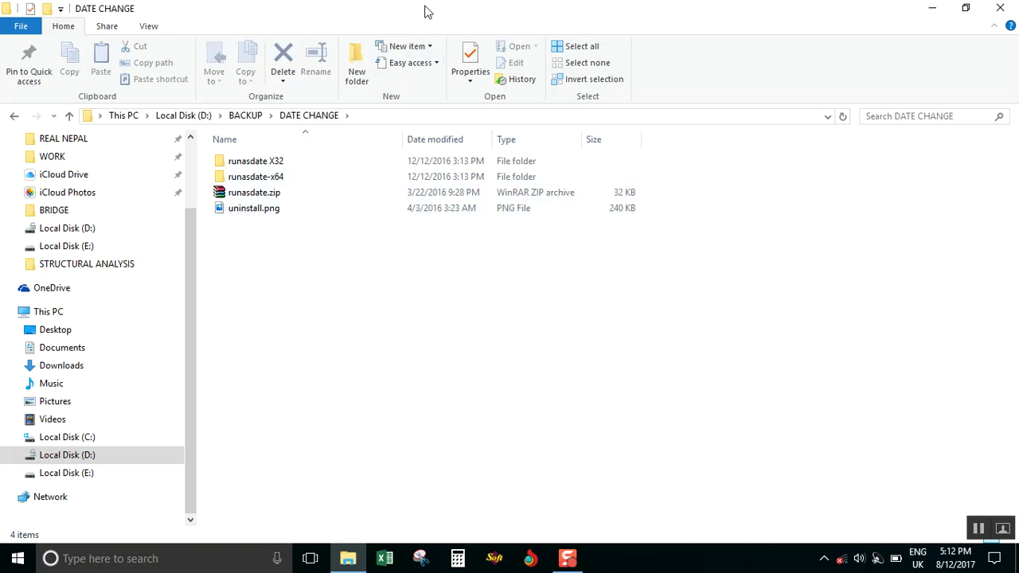
key(super+Right)
click(314, 288)
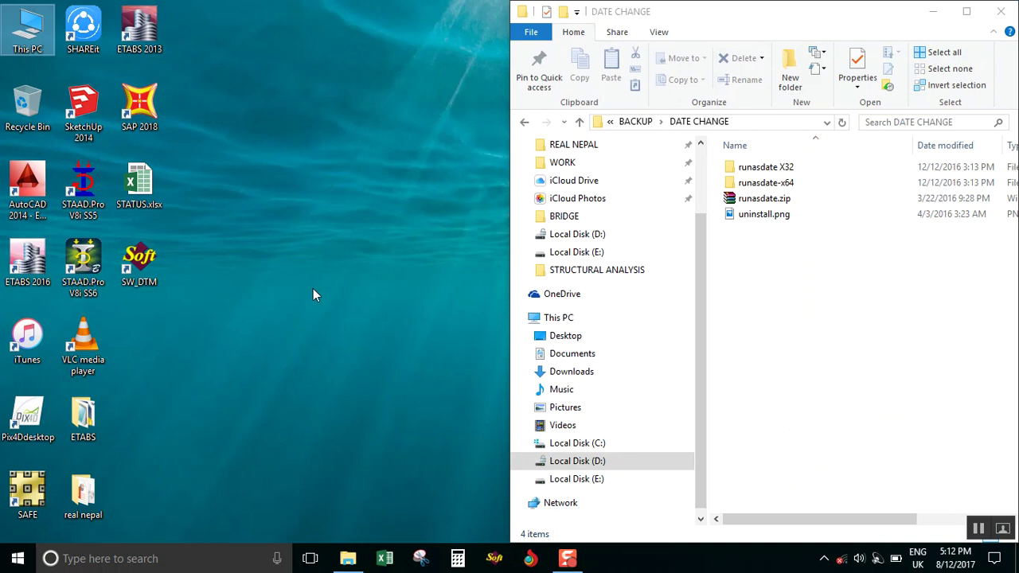
click(842, 323)
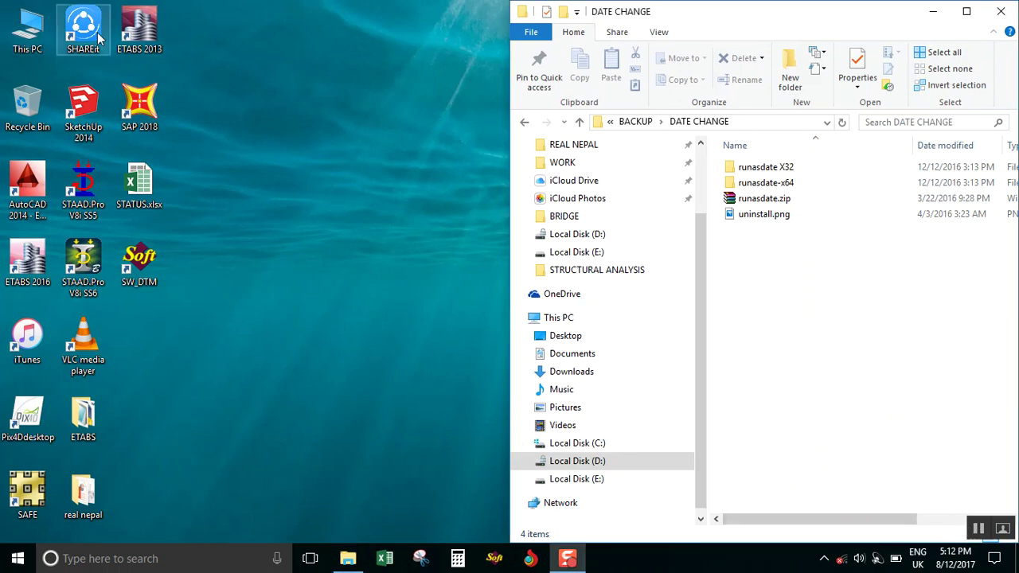
Launch ETABS 2013 from its existing desktop shortcut to test its license, and dismiss the resulting dialog.
double_click(139, 30)
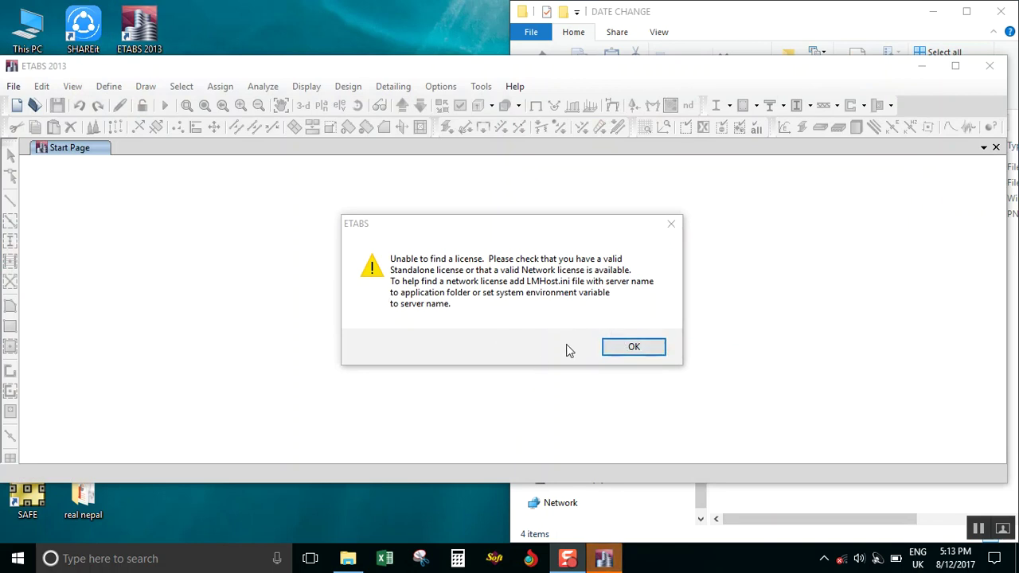
click(627, 349)
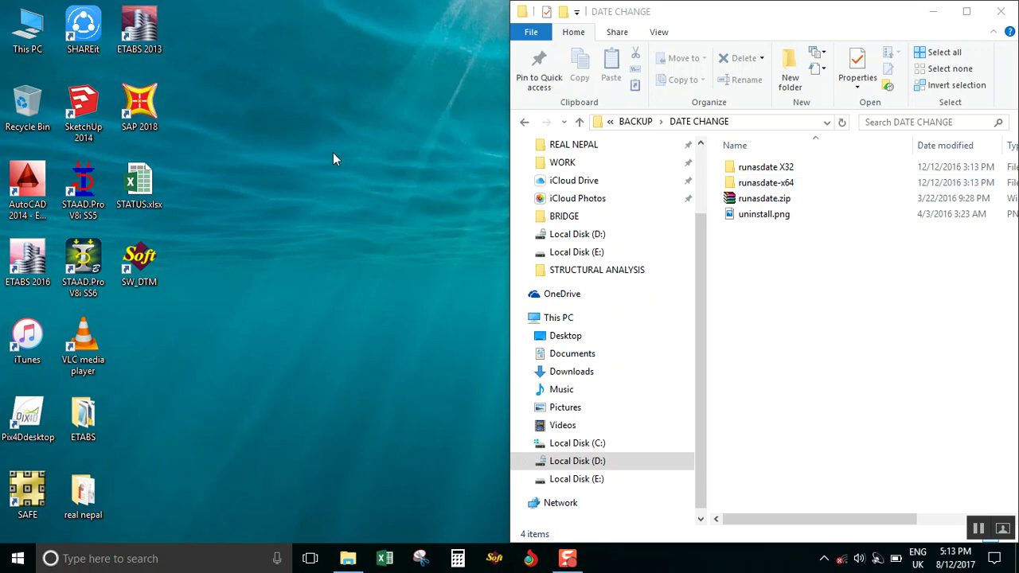
Inspect the ETABS 2013 shortcut's file location and the Program Files folder on Local Disk (C:), and close the window.
click(148, 37)
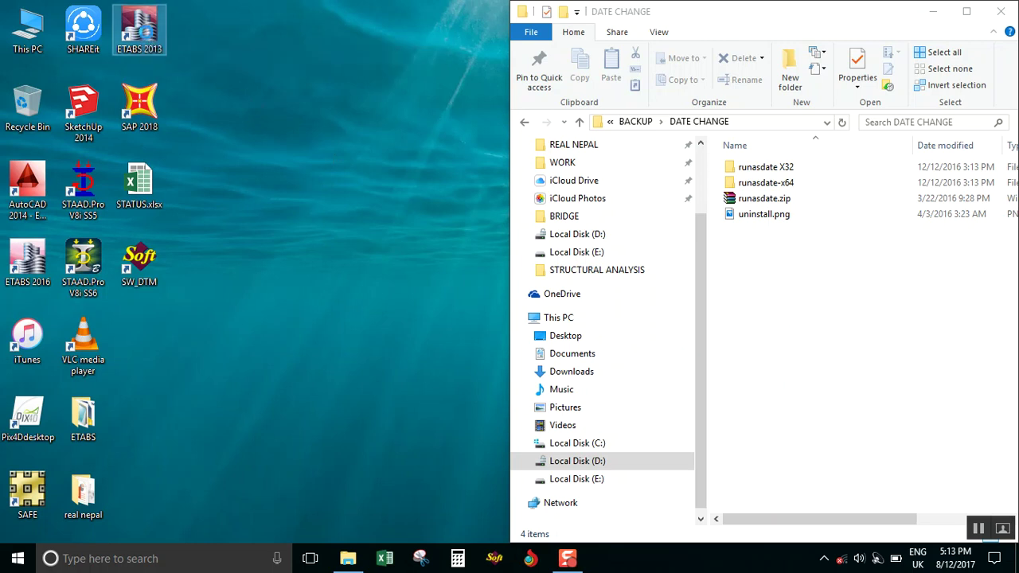
right_click(148, 36)
click(205, 76)
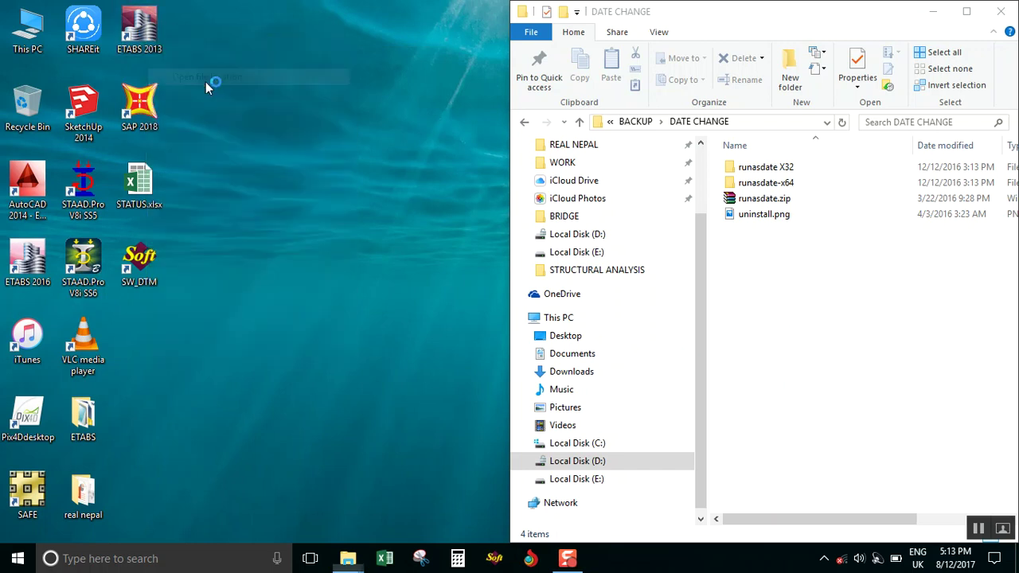
click(778, 27)
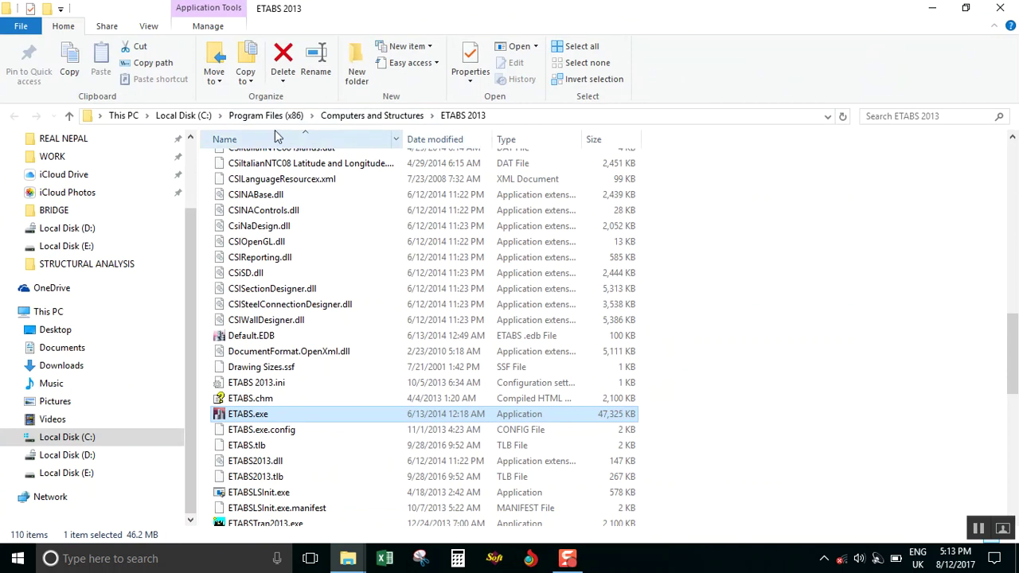
click(183, 115)
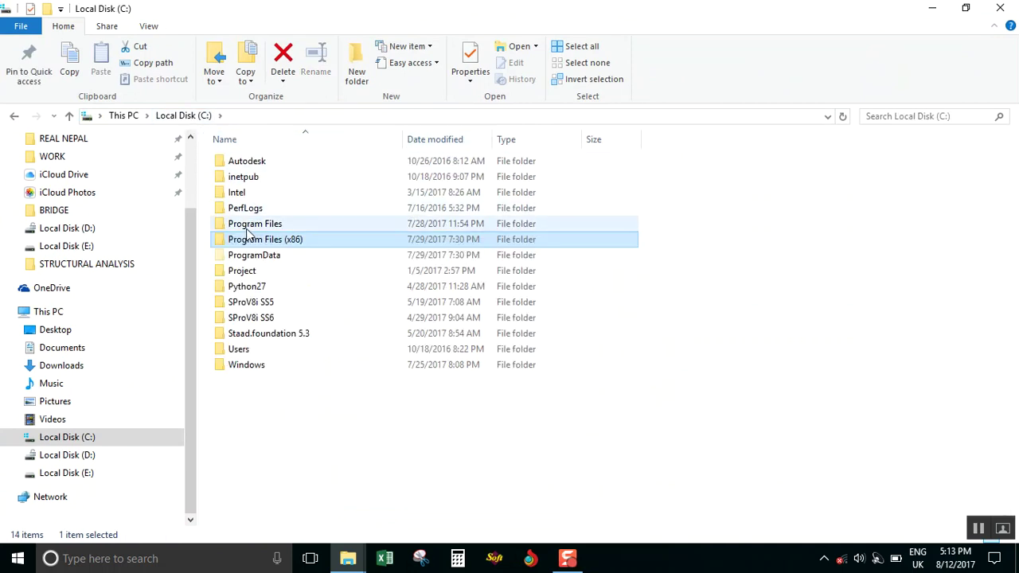
double_click(253, 224)
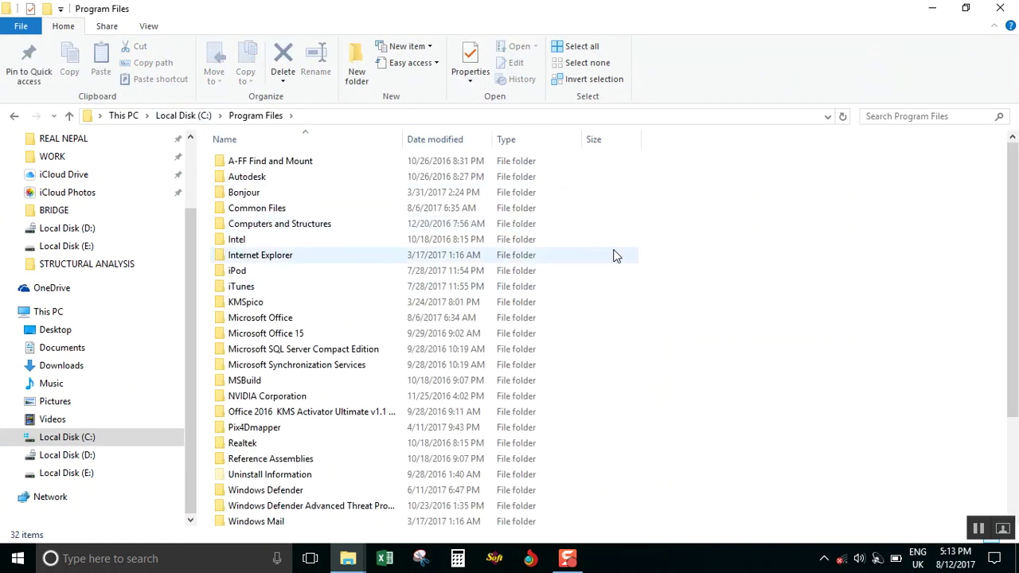
click(1000, 8)
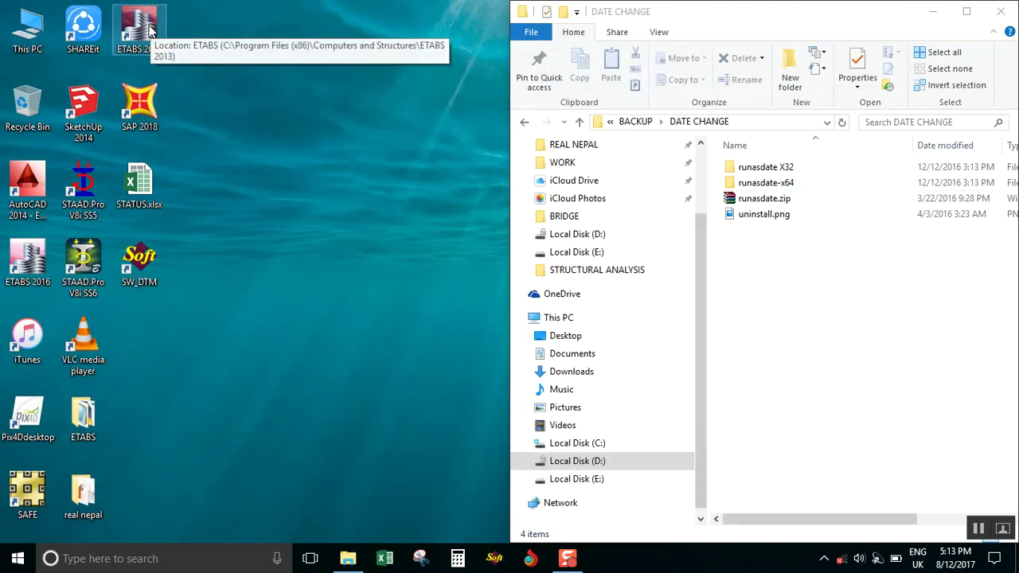
Start RunAsDate.exe from the runasdate X32 folder and select ETABS.exe in C:\Program Files (x86)\Computers and Structures\ETABS 2013 as the application to run.
double_click(768, 169)
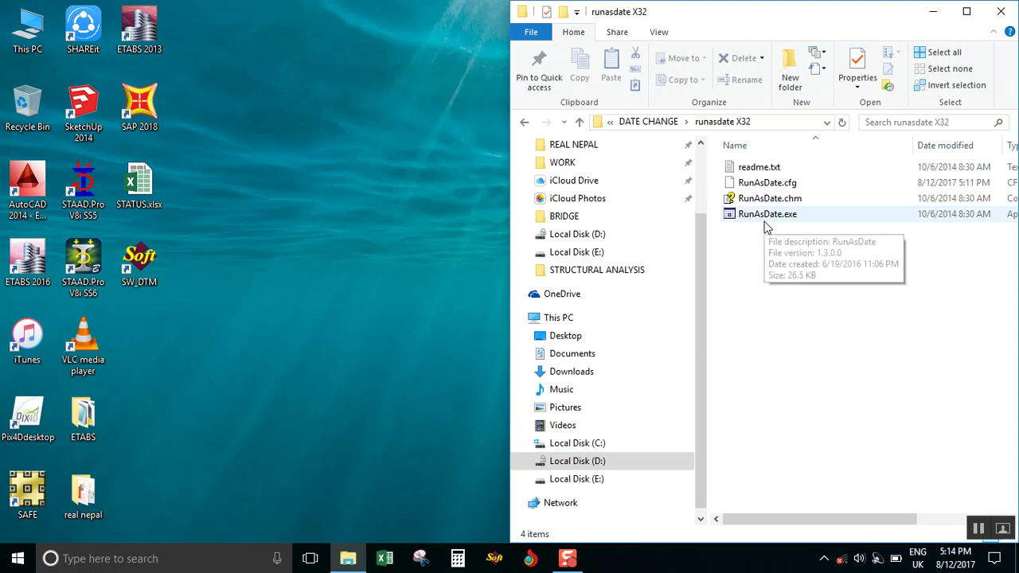
double_click(767, 217)
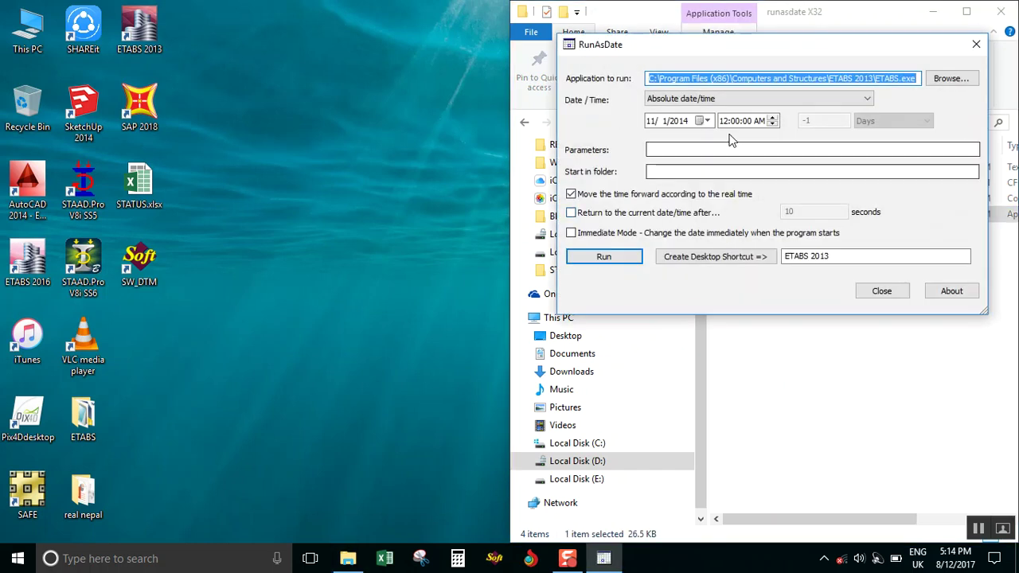
click(947, 79)
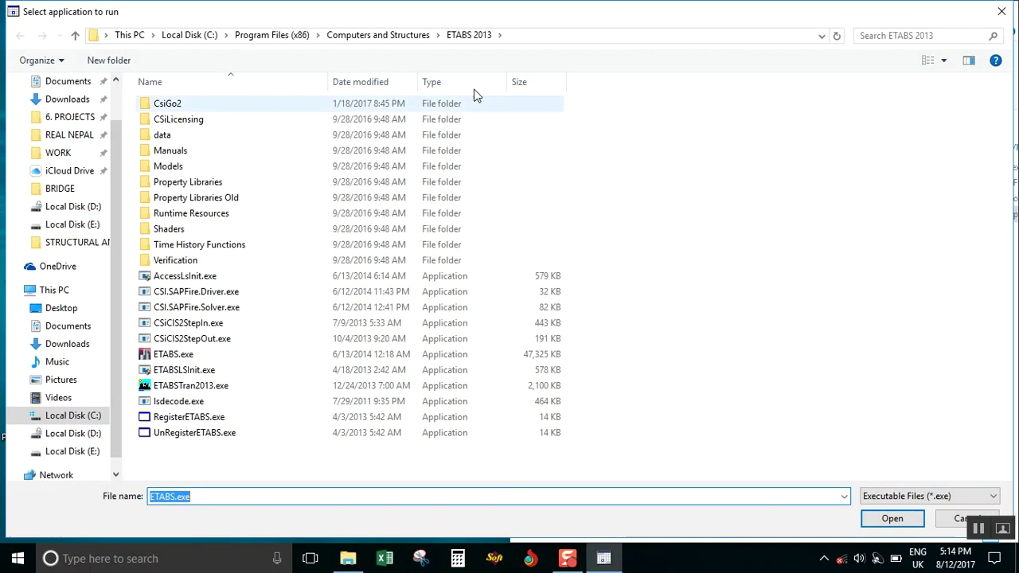
click(189, 35)
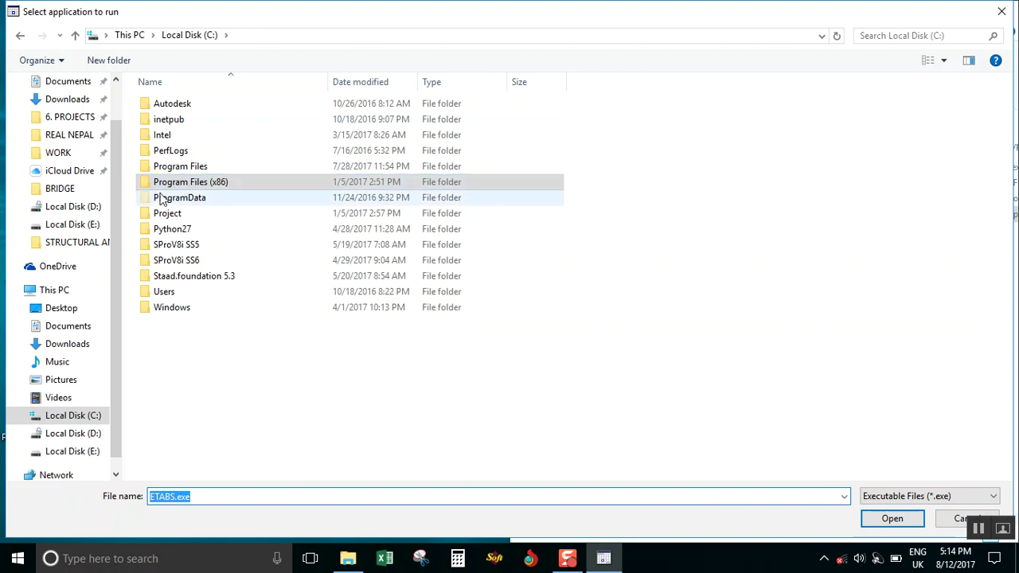
double_click(218, 181)
scroll(255, 207, down, 6)
scroll(239, 223, up, 6)
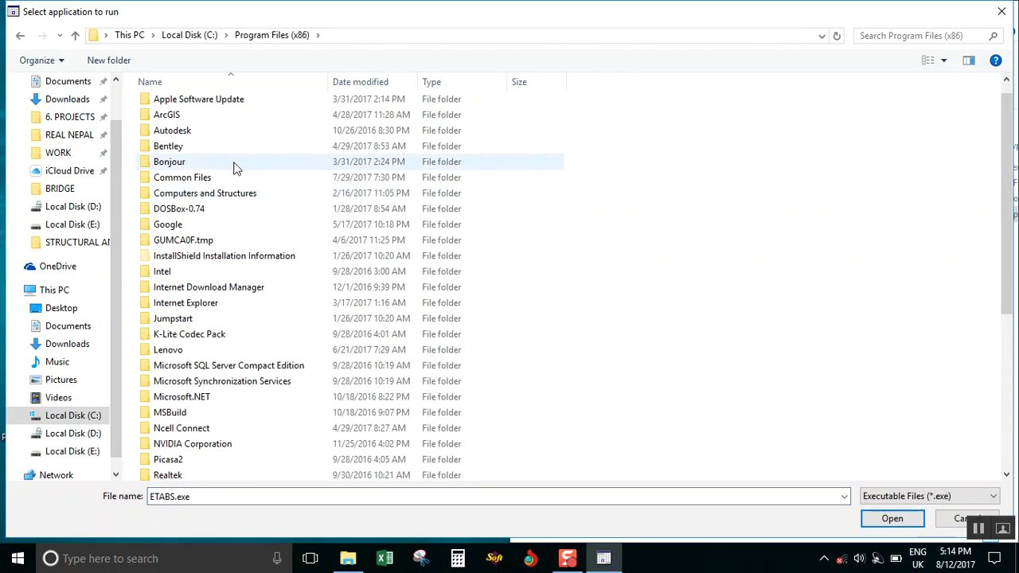
click(215, 196)
double_click(215, 194)
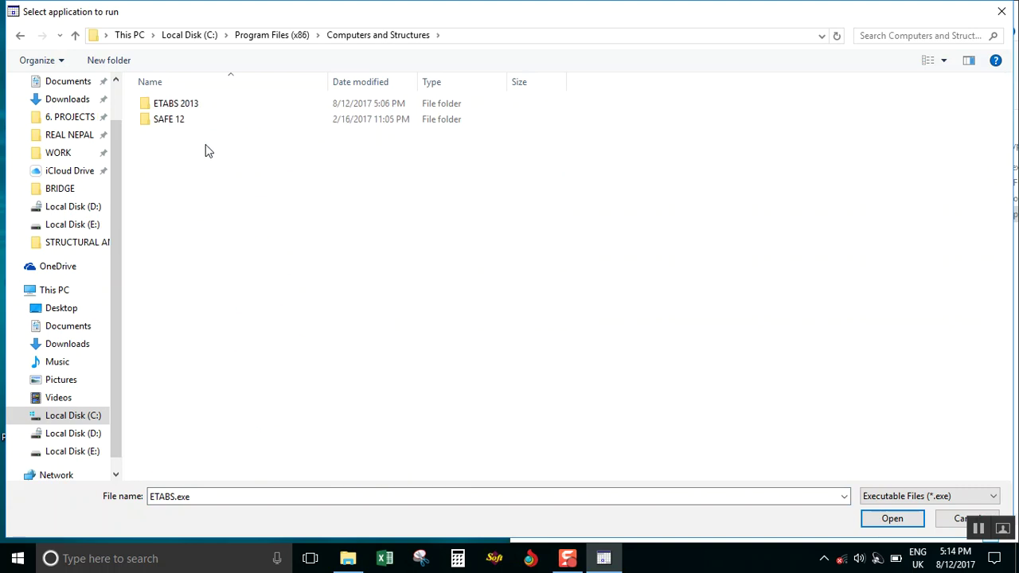
double_click(210, 104)
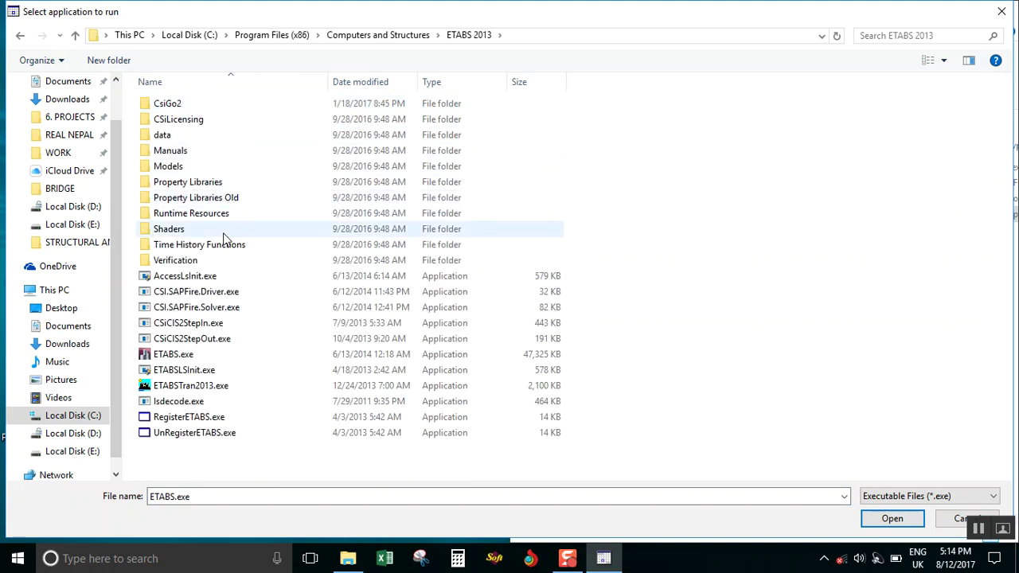
click(215, 356)
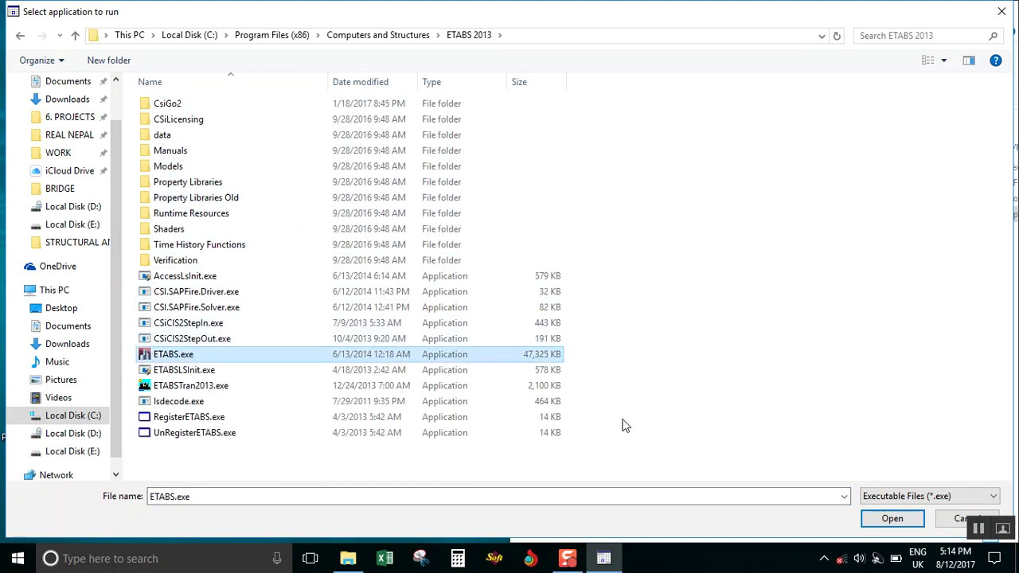
click(892, 520)
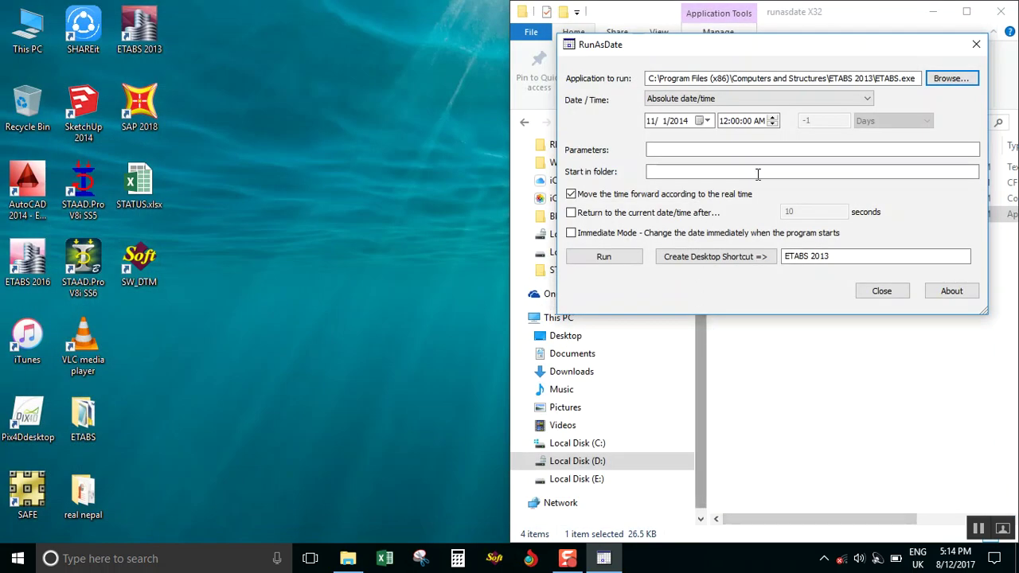
click(662, 124)
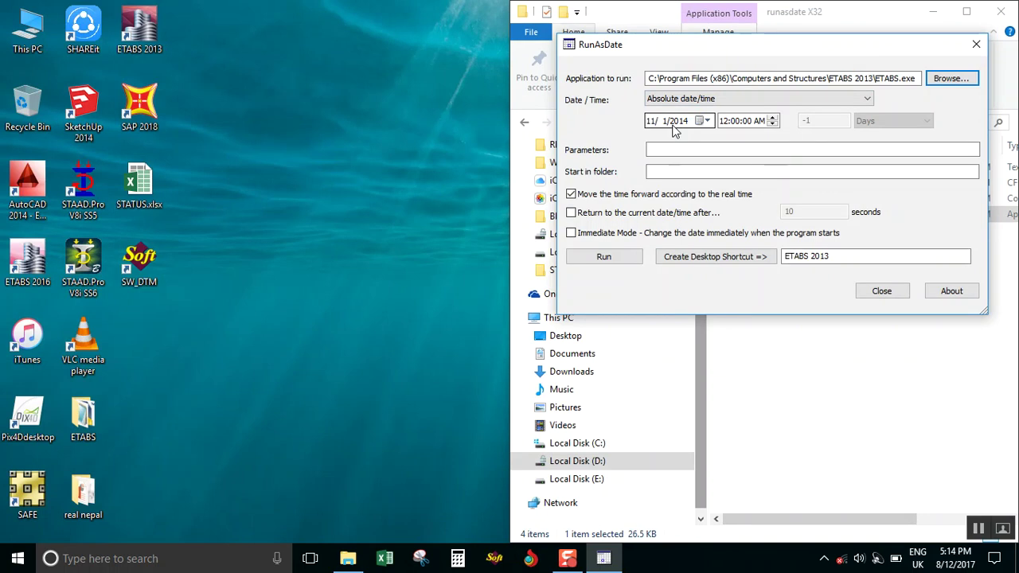
click(662, 153)
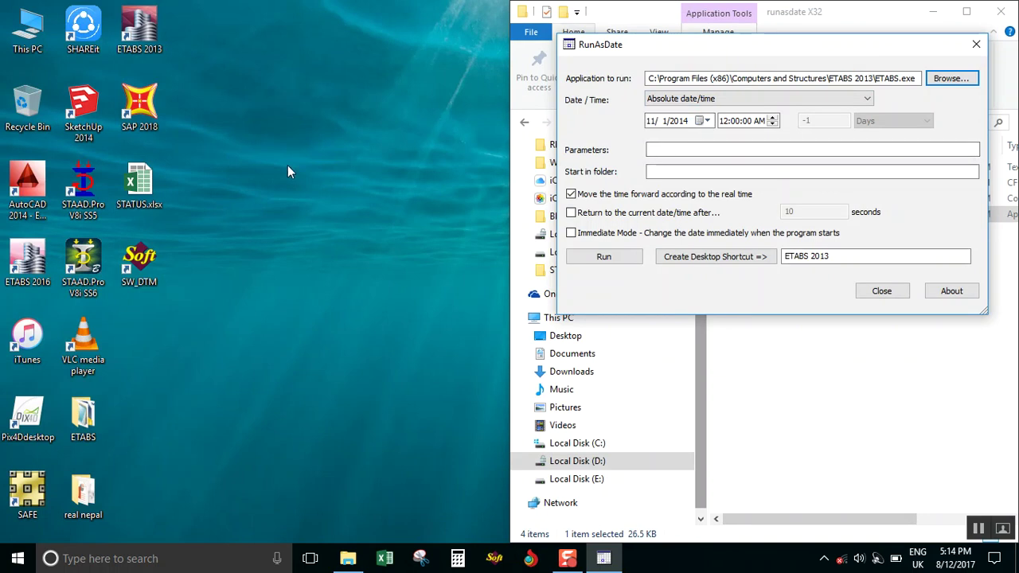
View the lservrc file from the ETABS 2013 installation folder in Notepad to check the license expiry dates, and minimize both windows.
click(140, 30)
right_click(145, 20)
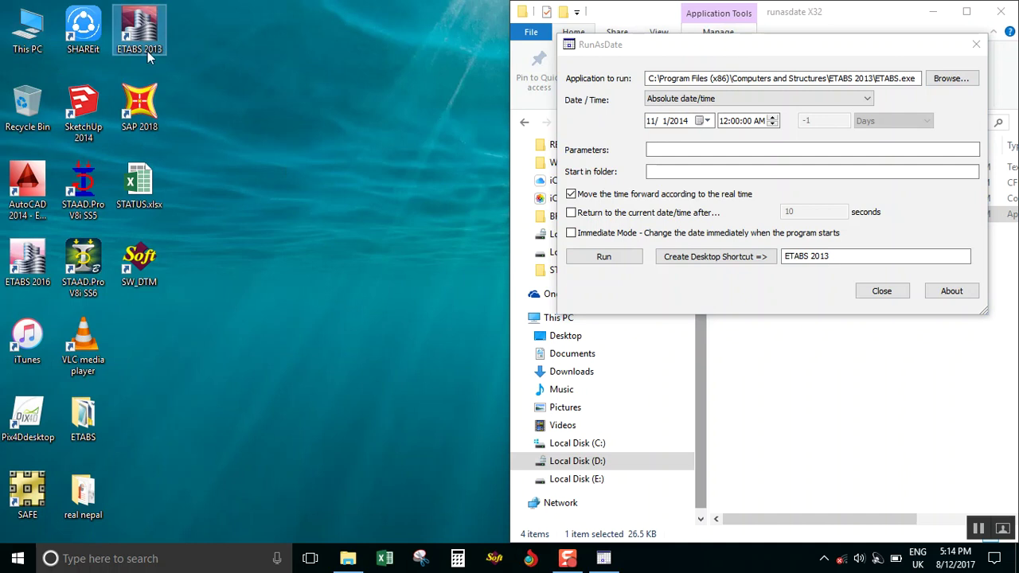
click(238, 63)
scroll(414, 303, down, 3)
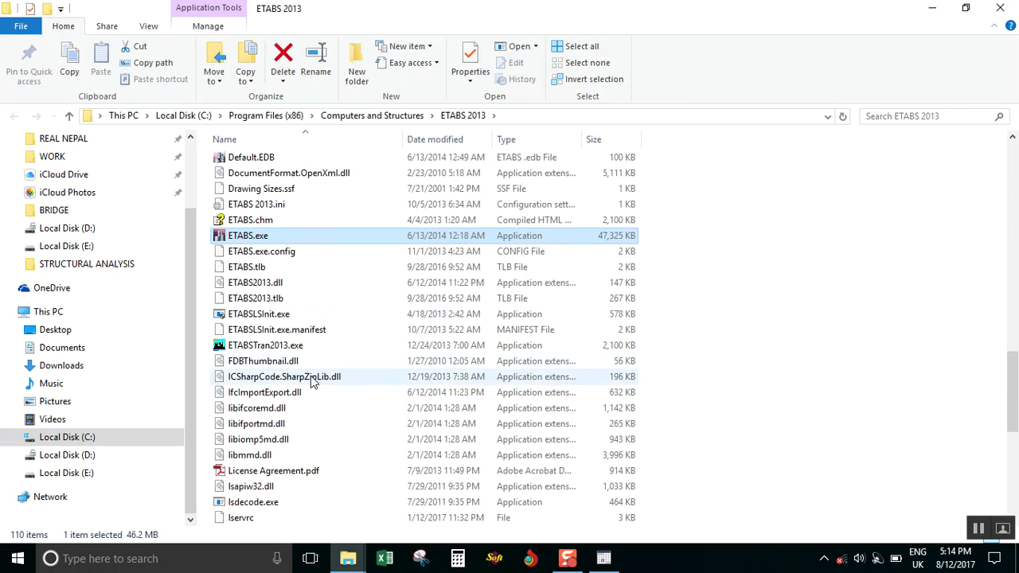
scroll(311, 386, down, 3)
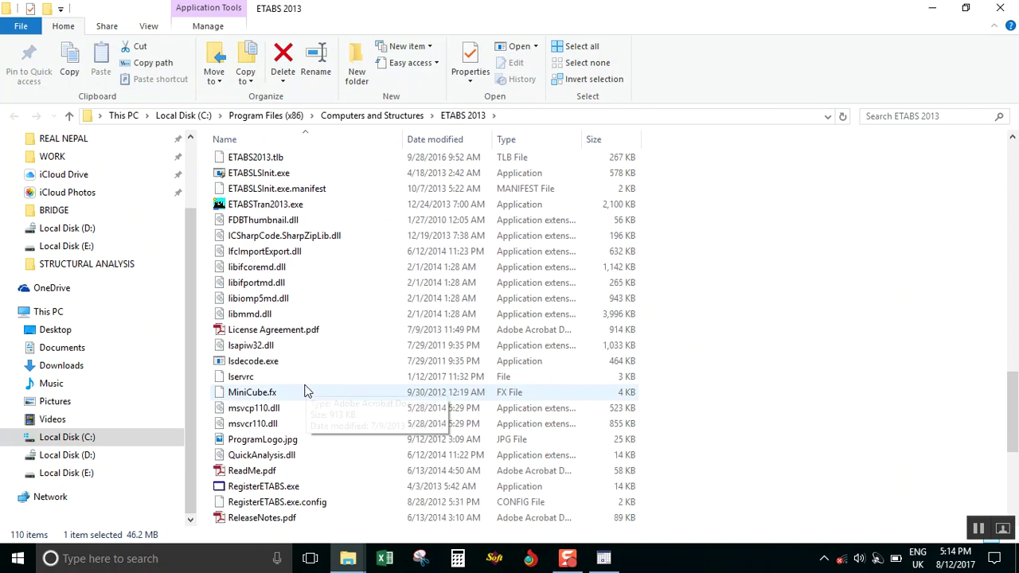
double_click(243, 379)
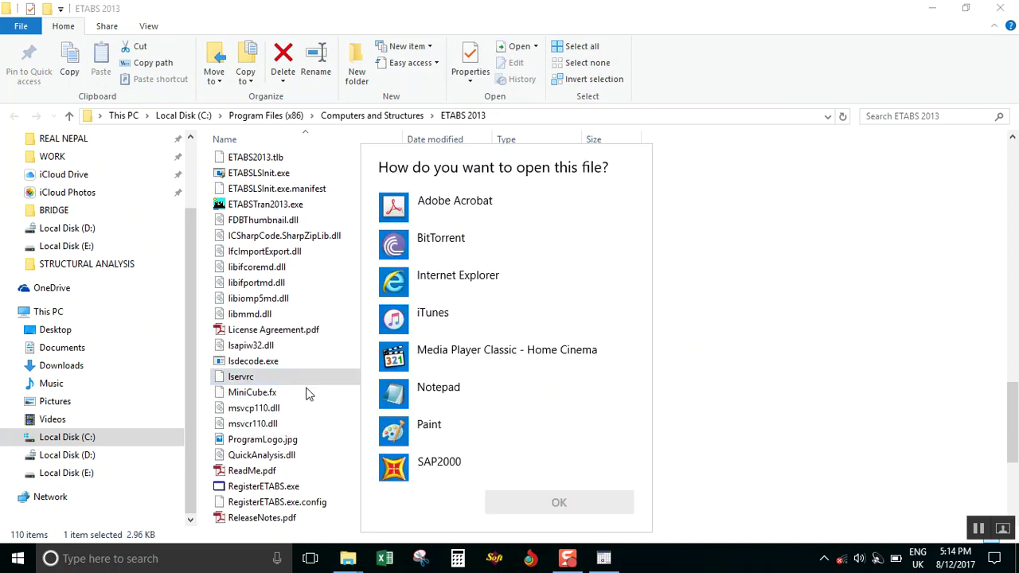
click(443, 383)
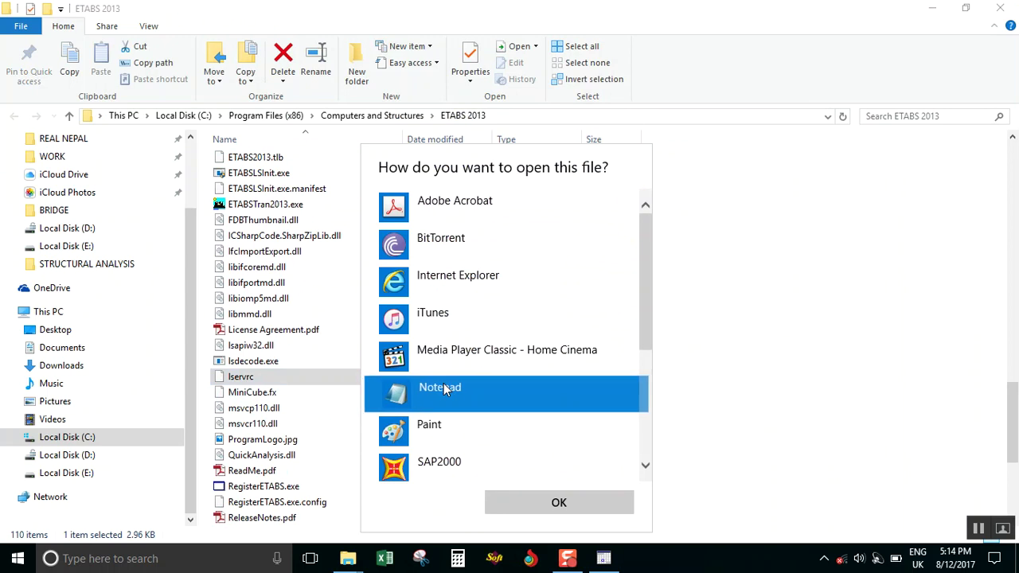
double_click(444, 383)
drag(426, 397, 790, 414)
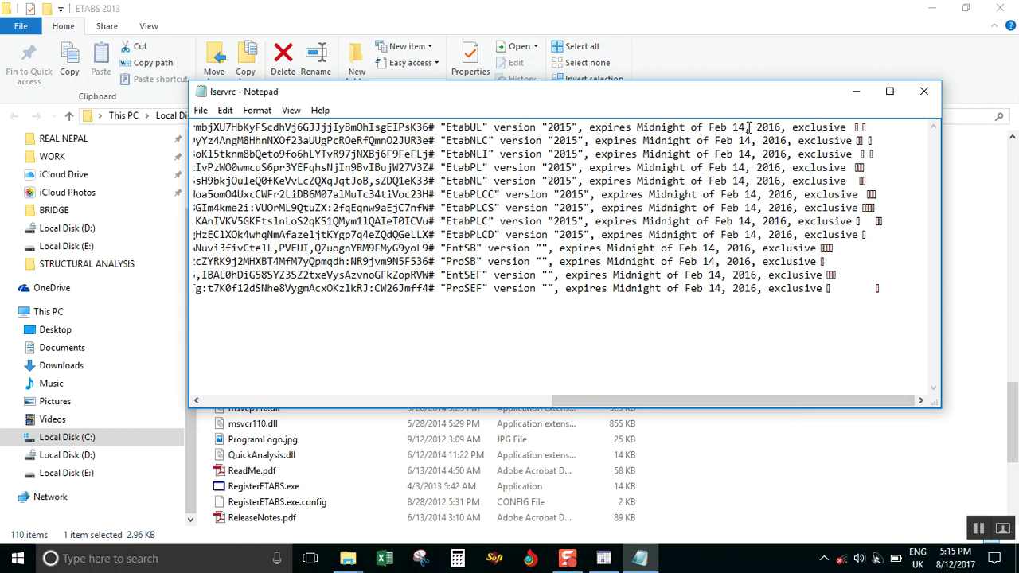
click(857, 94)
click(932, 8)
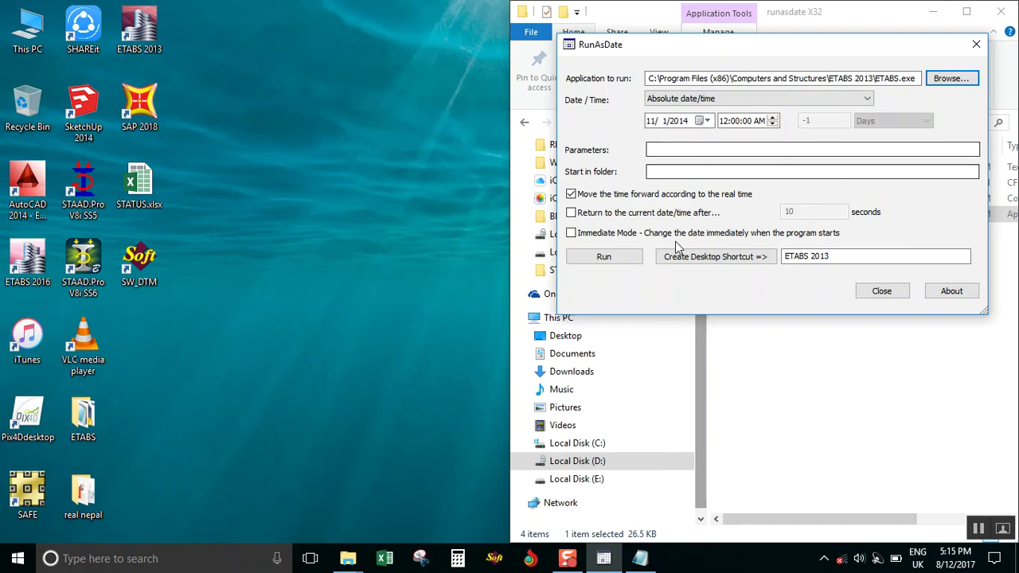
Delete the existing ETABS 2013 desktop shortcut and create a replacement named ETABS 2013 from RunAsDate with the 11/1/2014 date.
click(141, 32)
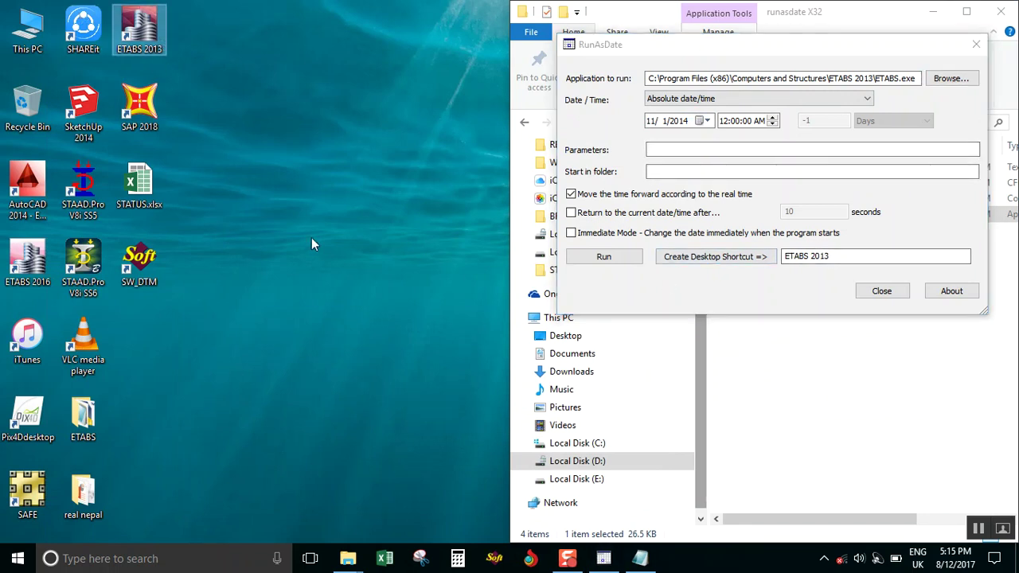
key(Delete)
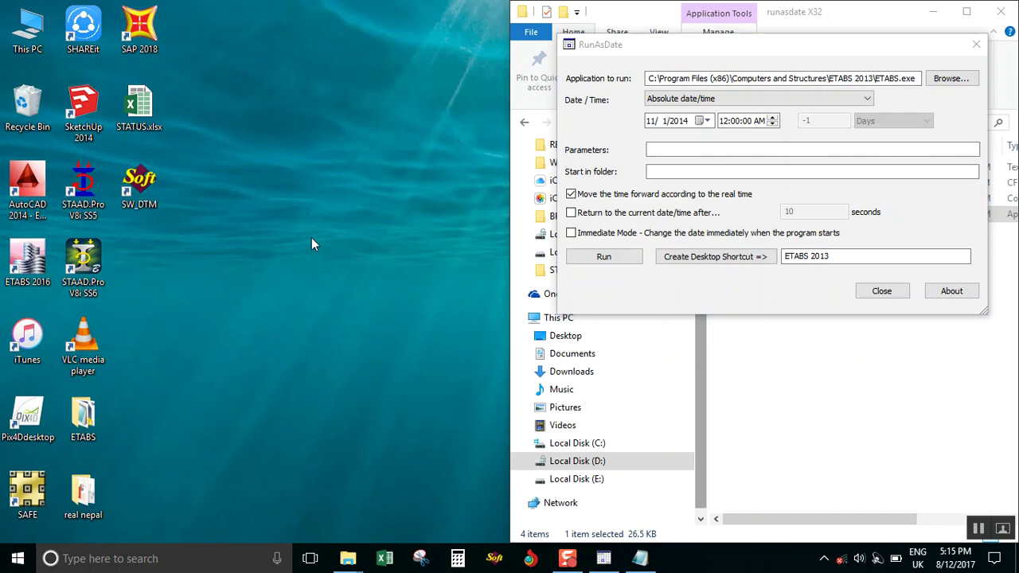
click(723, 261)
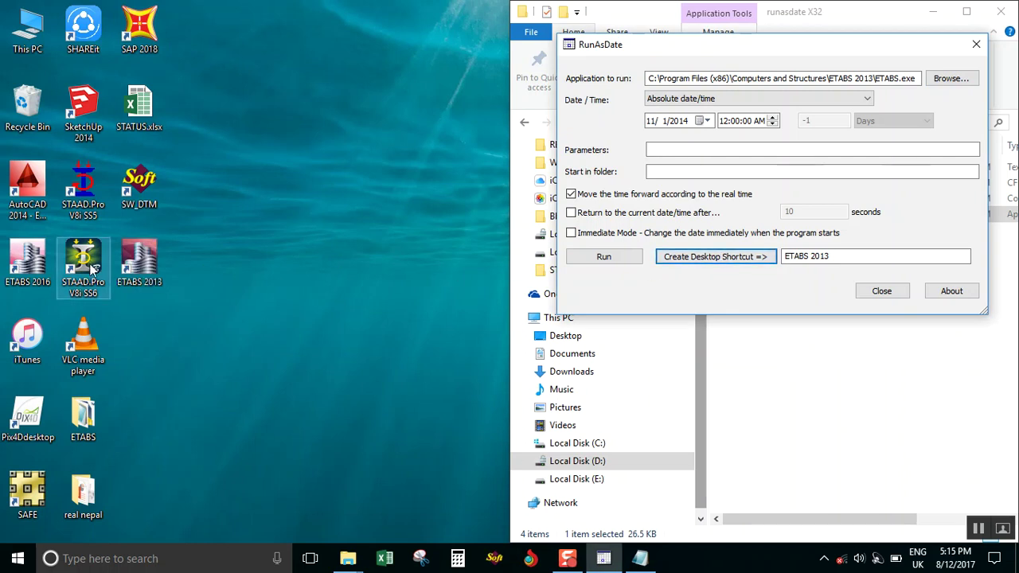
Launch ETABS 2013 from the new desktop shortcut created by RunAsDate.
click(239, 288)
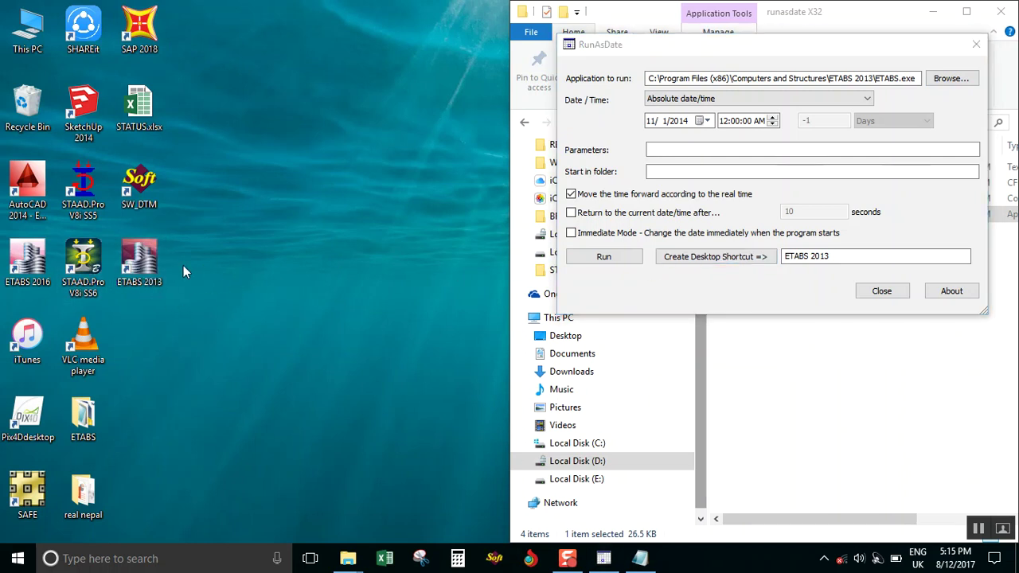
double_click(140, 258)
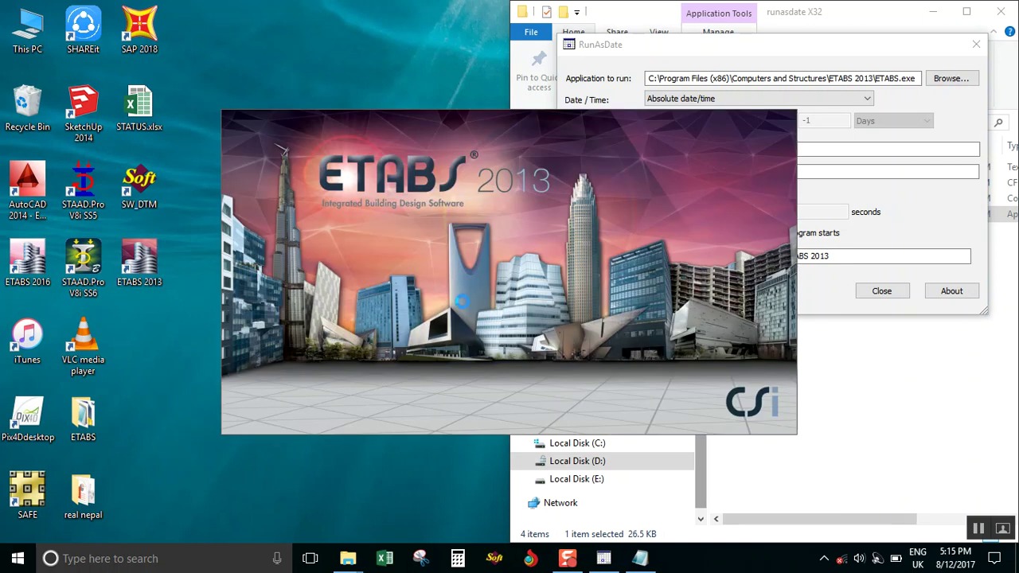